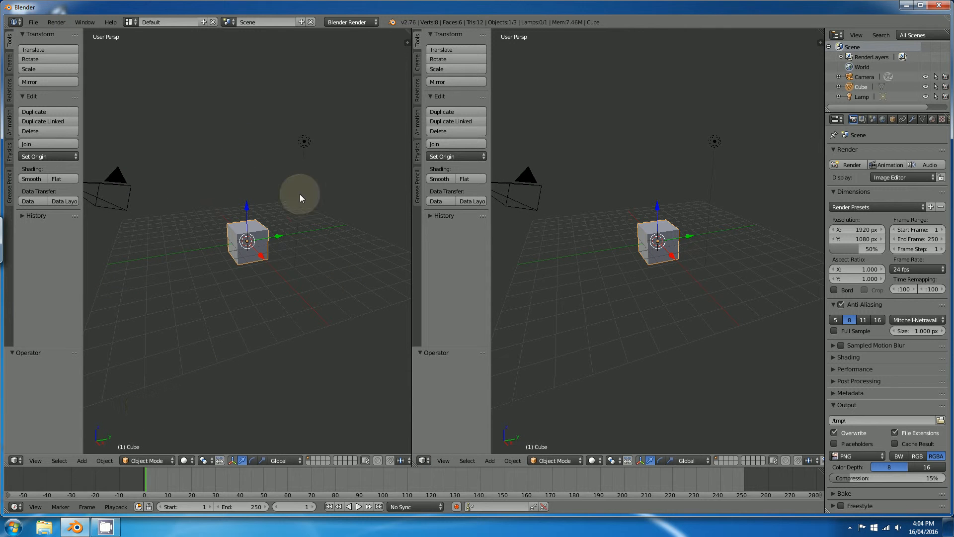
# Step: Change the 3D view beside the second one to the UV/Image Editor
pyautogui.click(20, 461)
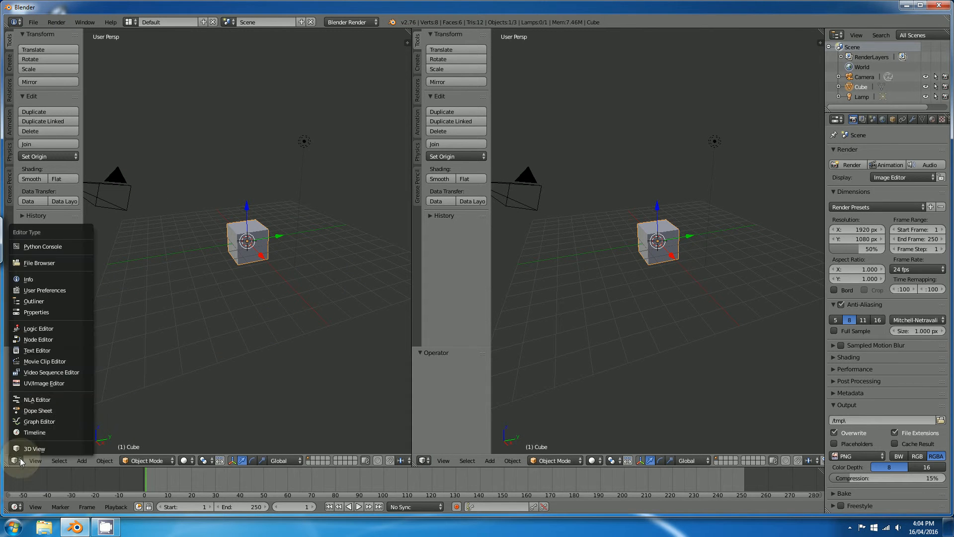
pyautogui.click(43, 382)
pyautogui.scroll(3, 207, 235)
pyautogui.moveTo(236, 254); pyautogui.dragTo(205, 270, button='middle')
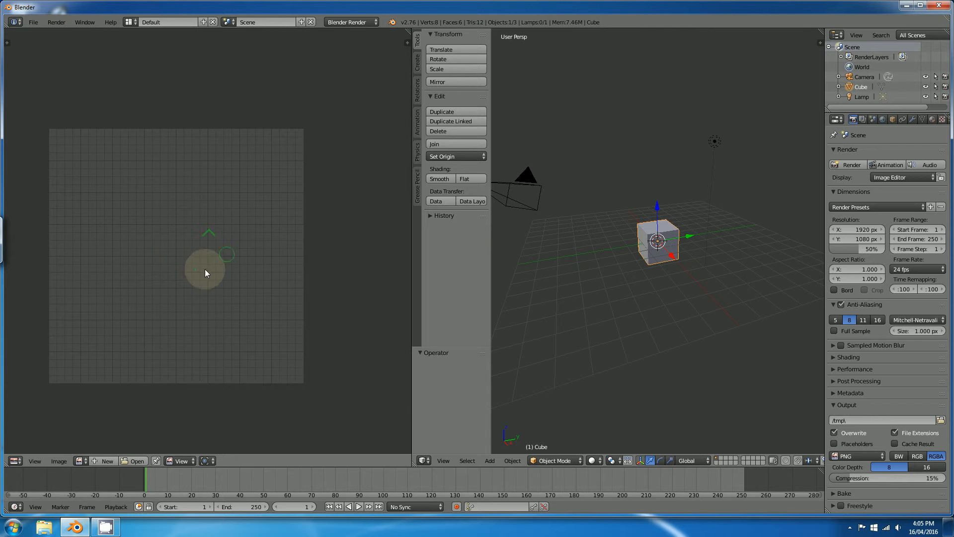
# Step: Put the cube into Edit Mode and bring up the Shading / UVs tools
pyautogui.moveTo(632, 242); pyautogui.dragTo(661, 240, button='middle')
pyautogui.scroll(5, 662, 242)
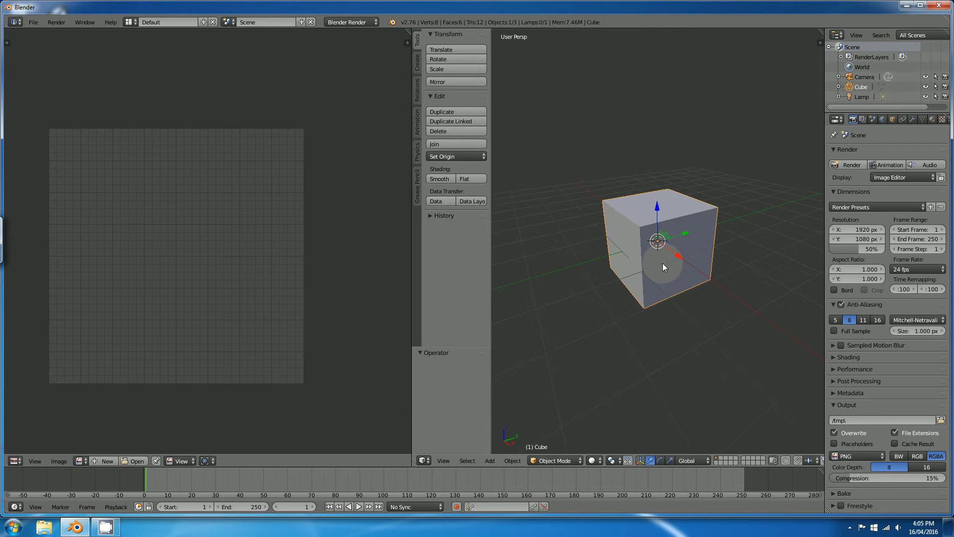
pyautogui.click(566, 462)
pyautogui.click(560, 438)
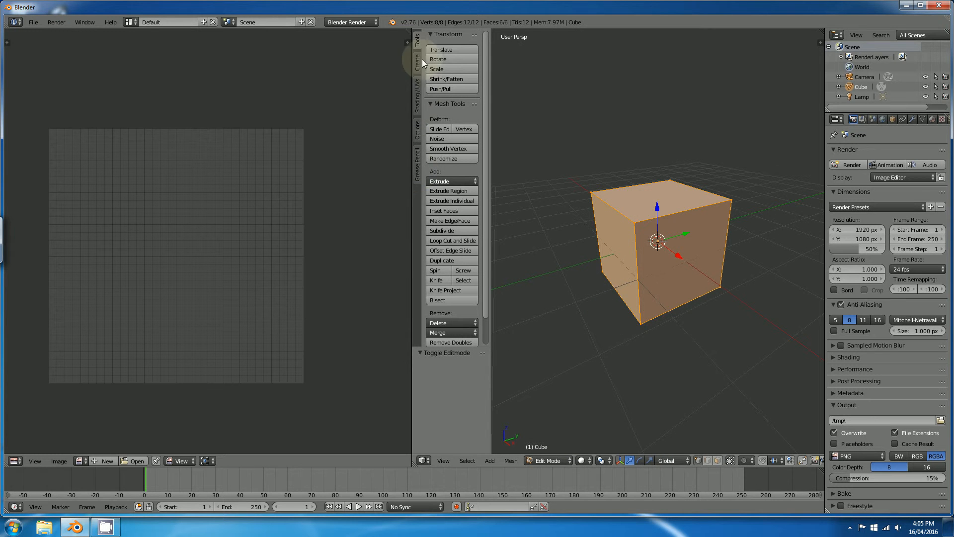
pyautogui.click(416, 102)
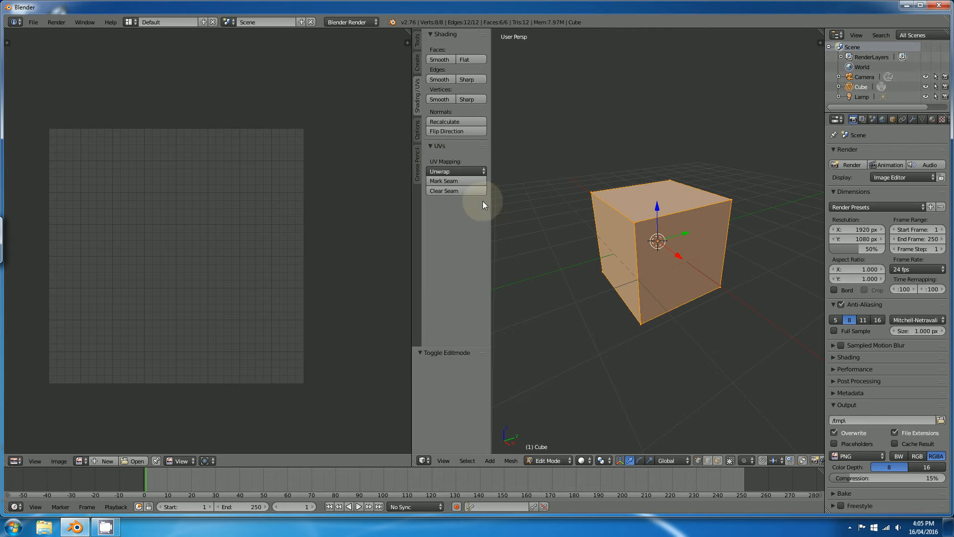
pyautogui.click(483, 171)
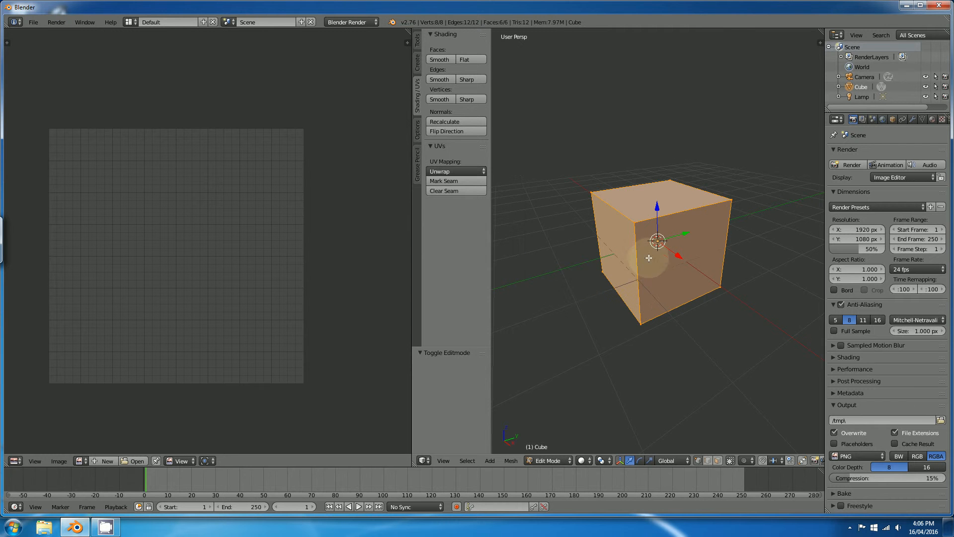
pyautogui.scroll(2, 646, 259)
pyautogui.moveTo(643, 262); pyautogui.dragTo(570, 253, button='middle')
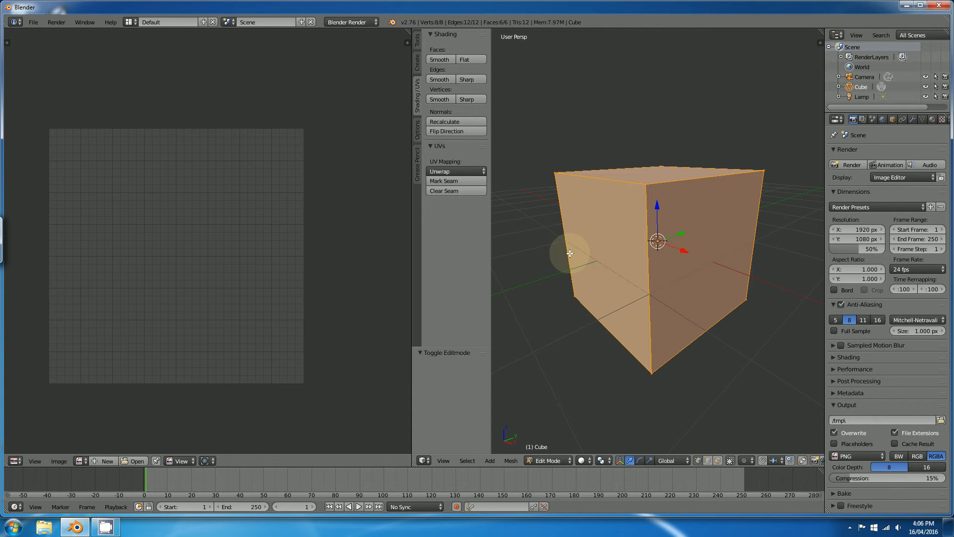
pyautogui.moveTo(713, 249); pyautogui.dragTo(601, 217, button='middle')
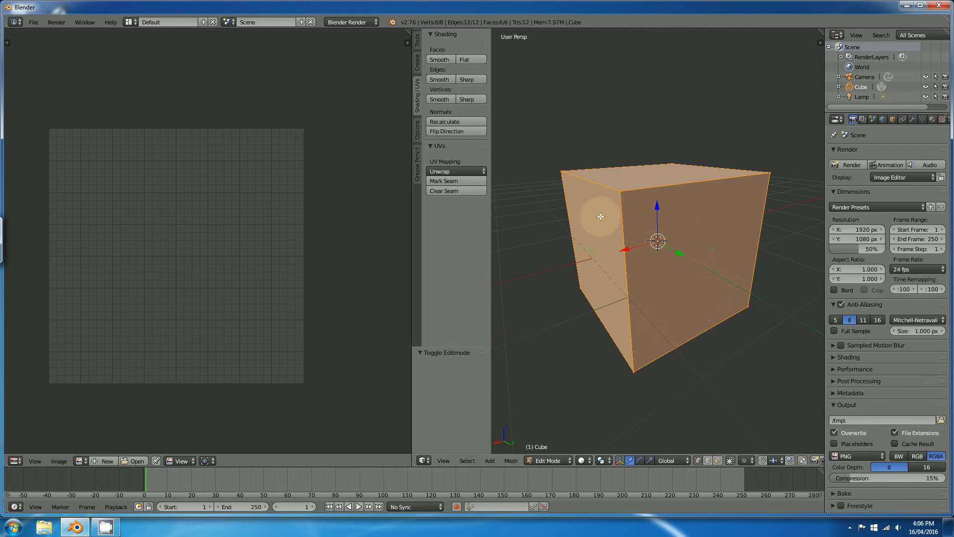
pyautogui.moveTo(703, 245); pyautogui.dragTo(650, 233, button='middle')
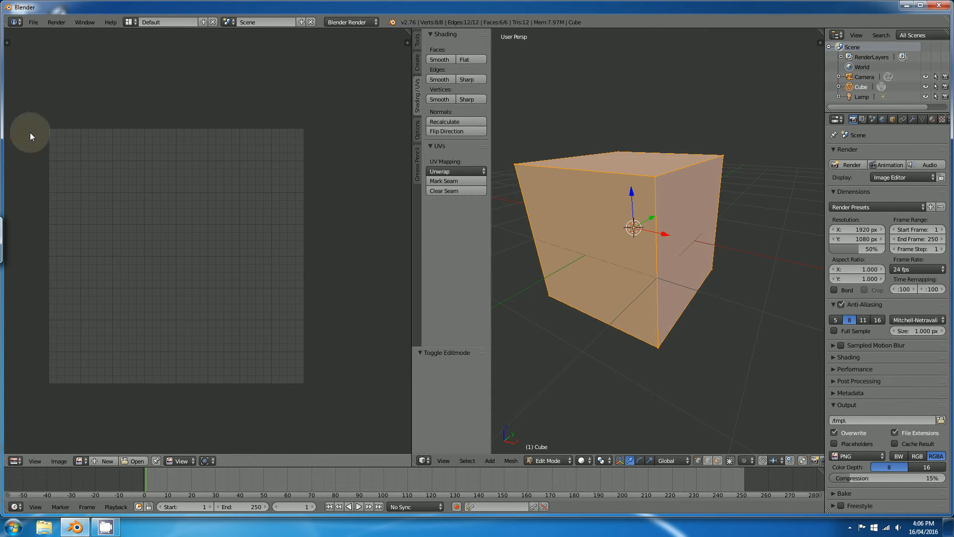
pyautogui.moveTo(613, 234); pyautogui.dragTo(654, 248, button='middle')
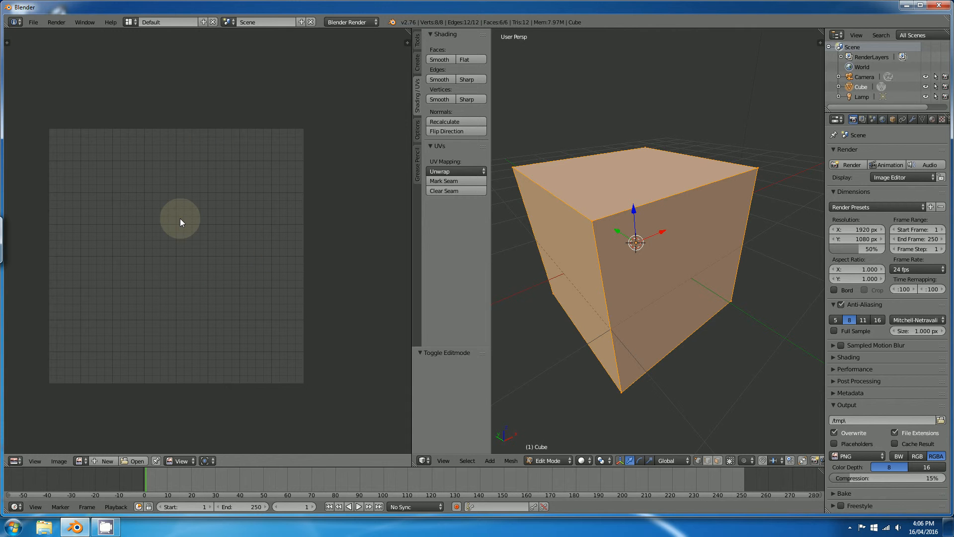
pyautogui.moveTo(649, 234); pyautogui.dragTo(624, 240, button='middle')
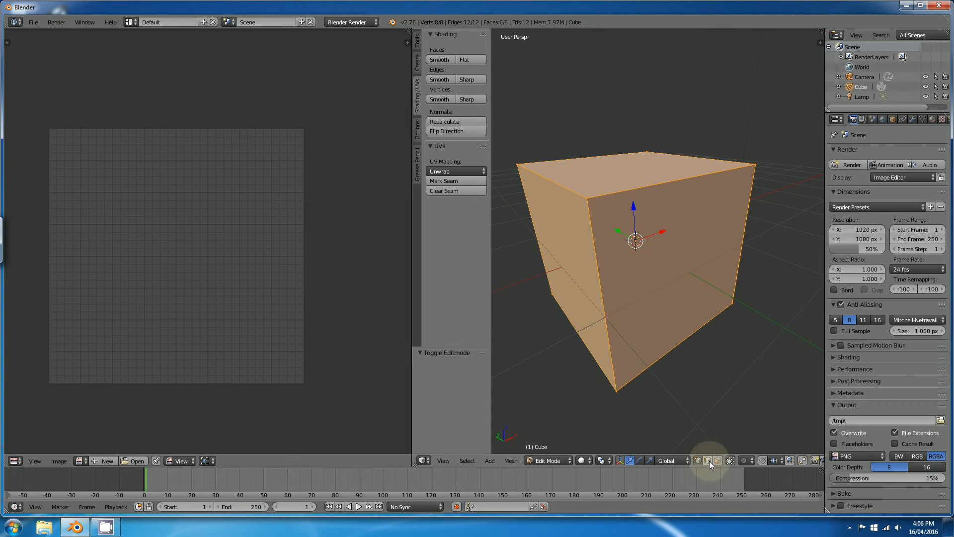
# Step: Switch to edge selection and select the cube's four vertical edges together
pyautogui.rightClick(599, 301)
pyautogui.moveTo(706, 248); pyautogui.dragTo(631, 249, button='middle')
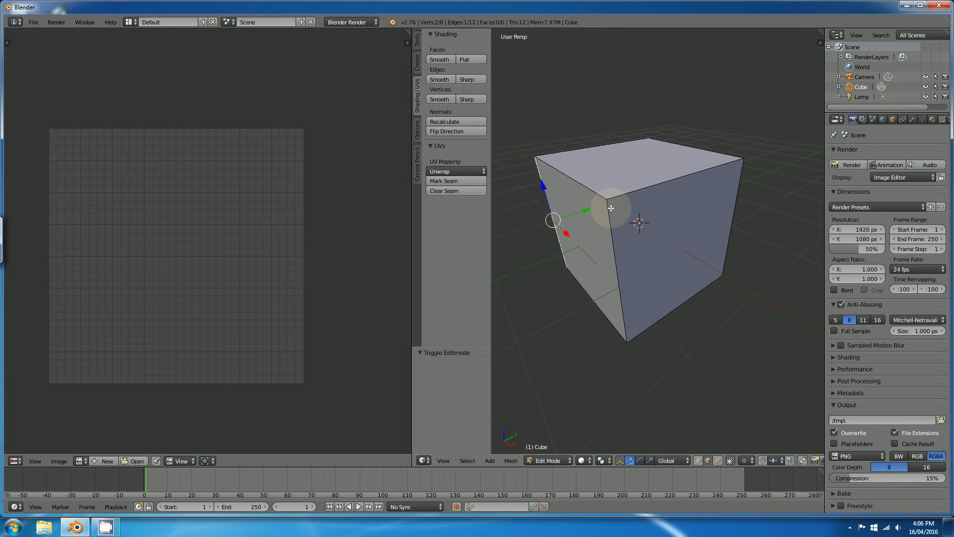
pyautogui.keyDown('shift'); pyautogui.rightClick(611, 236); pyautogui.keyUp('shift')
pyautogui.moveTo(709, 269); pyautogui.dragTo(584, 255, button='middle')
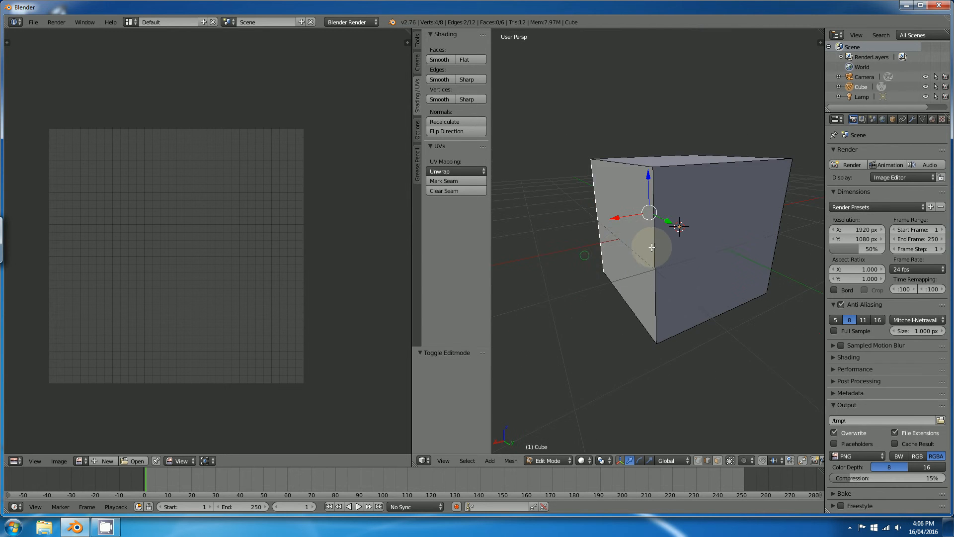
pyautogui.keyDown('shift'); pyautogui.rightClick(655, 248); pyautogui.keyUp('shift')
pyautogui.moveTo(752, 260); pyautogui.dragTo(645, 266, button='middle')
pyautogui.keyDown('shift'); pyautogui.rightClick(653, 271); pyautogui.keyUp('shift')
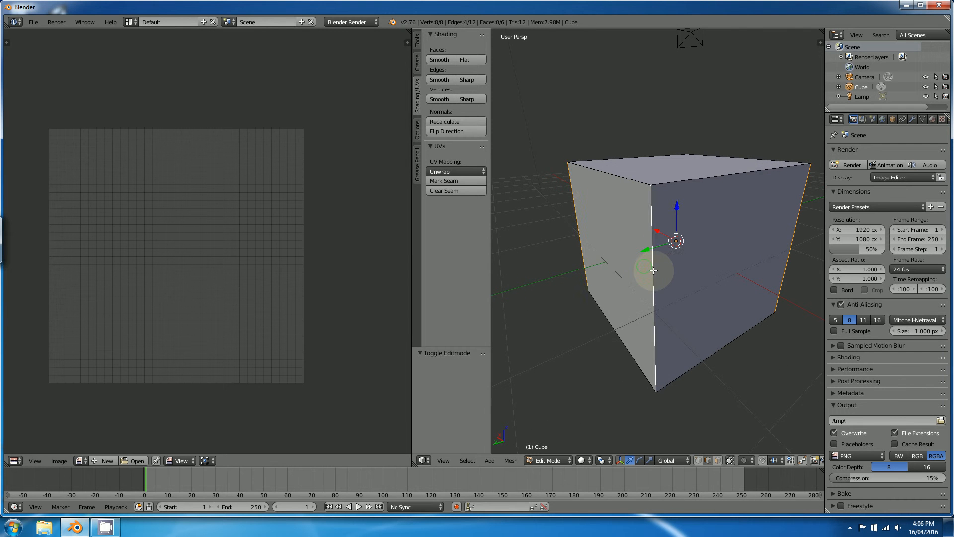
# Step: Add the cube's four bottom edges to the selection and mark all selected edges as seams
pyautogui.moveTo(626, 319); pyautogui.dragTo(632, 288, button='middle')
pyautogui.keyDown('shift'); pyautogui.rightClick(637, 332); pyautogui.keyUp('shift')
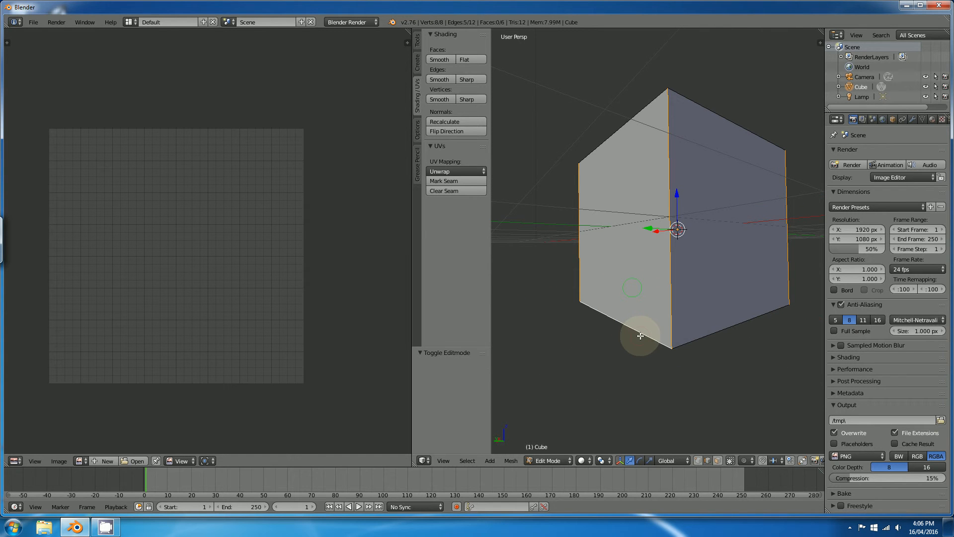
pyautogui.keyDown('shift'); pyautogui.rightClick(696, 338); pyautogui.keyUp('shift')
pyautogui.moveTo(588, 313); pyautogui.dragTo(656, 313, button='middle')
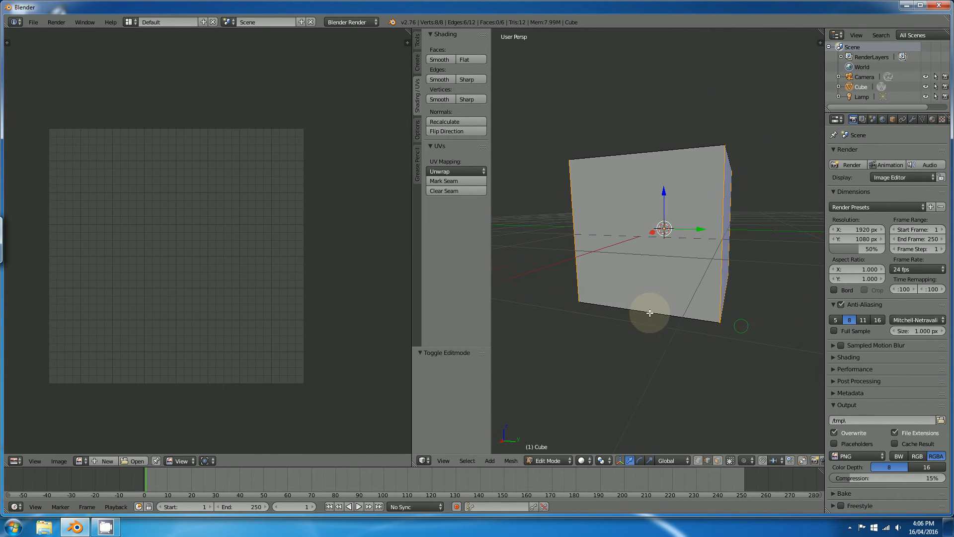
pyautogui.moveTo(566, 307); pyautogui.dragTo(671, 305, button='middle')
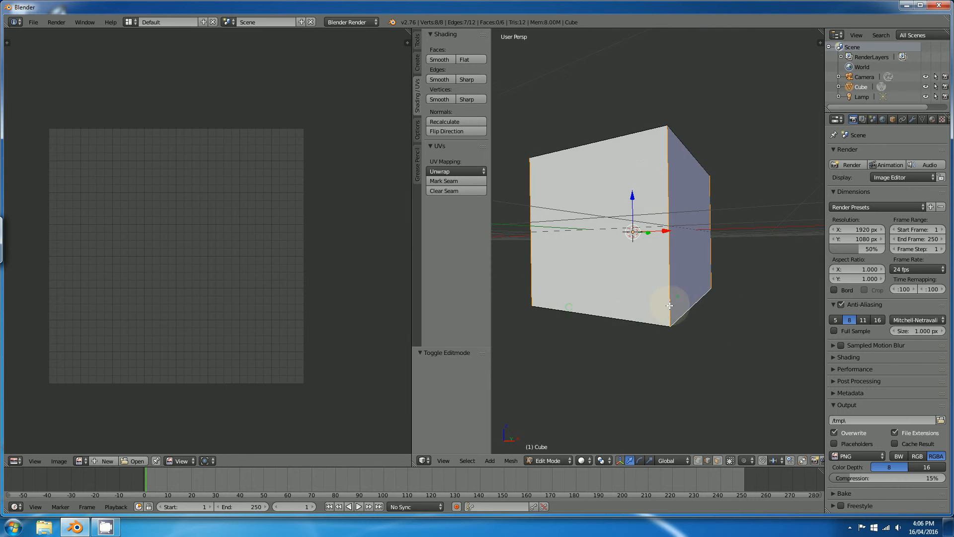
pyautogui.keyDown('shift'); pyautogui.rightClick(630, 320); pyautogui.keyUp('shift')
pyautogui.moveTo(575, 342); pyautogui.dragTo(616, 328, button='middle')
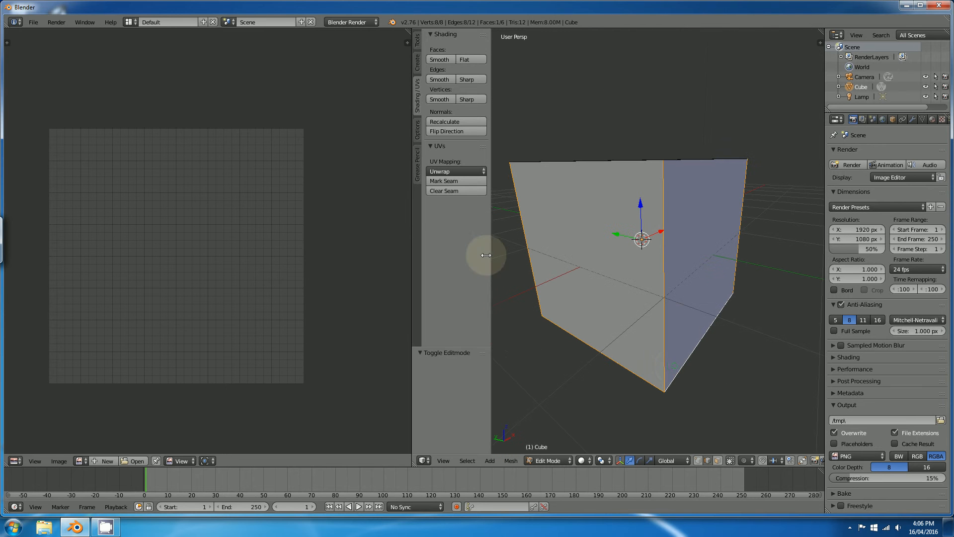
pyautogui.click(440, 182)
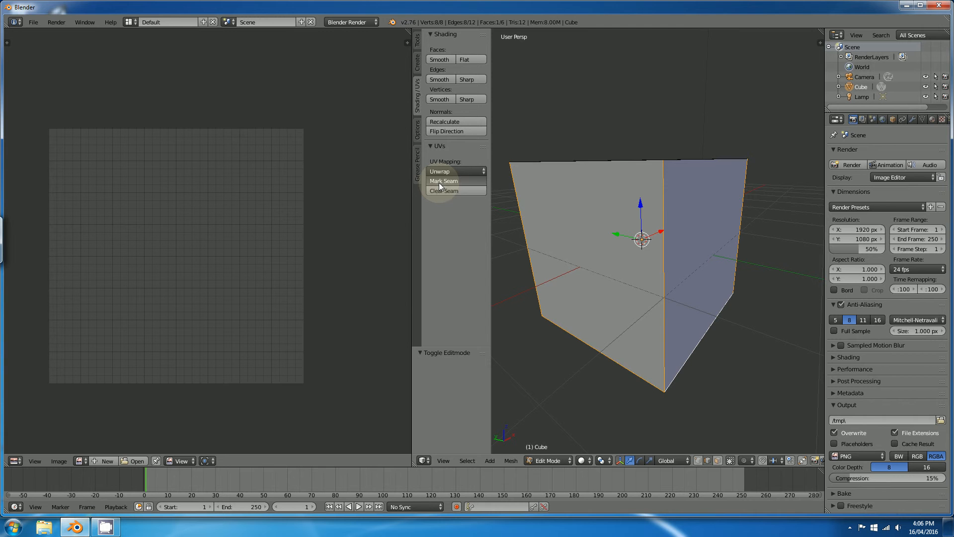
pyautogui.moveTo(664, 267); pyautogui.dragTo(746, 266, button='middle')
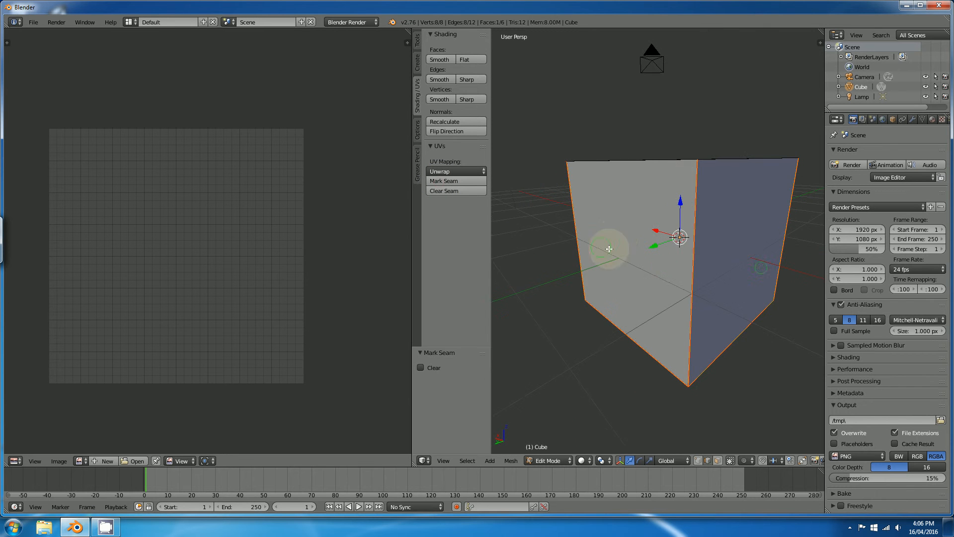
# Step: Select the entire cube mesh and unwrap it along the marked seams with the standard Unwrap method
pyautogui.moveTo(605, 245); pyautogui.dragTo(620, 273, button='middle')
pyautogui.press('a')
pyautogui.press('a')
pyautogui.click(452, 170)
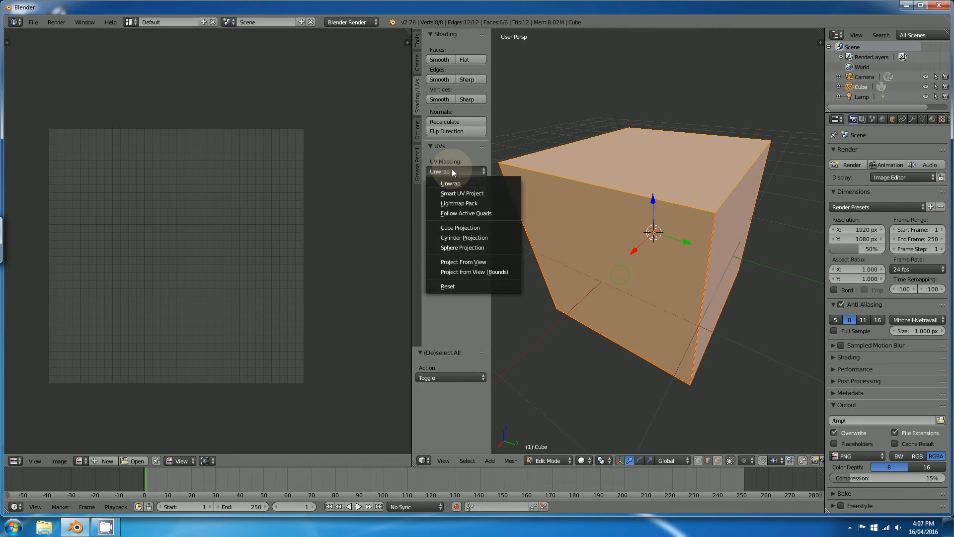
pyautogui.click(452, 183)
# Step: Examine the unwrapped UV layout and compare its faces with the sides of the cube
pyautogui.scroll(3, 206, 261)
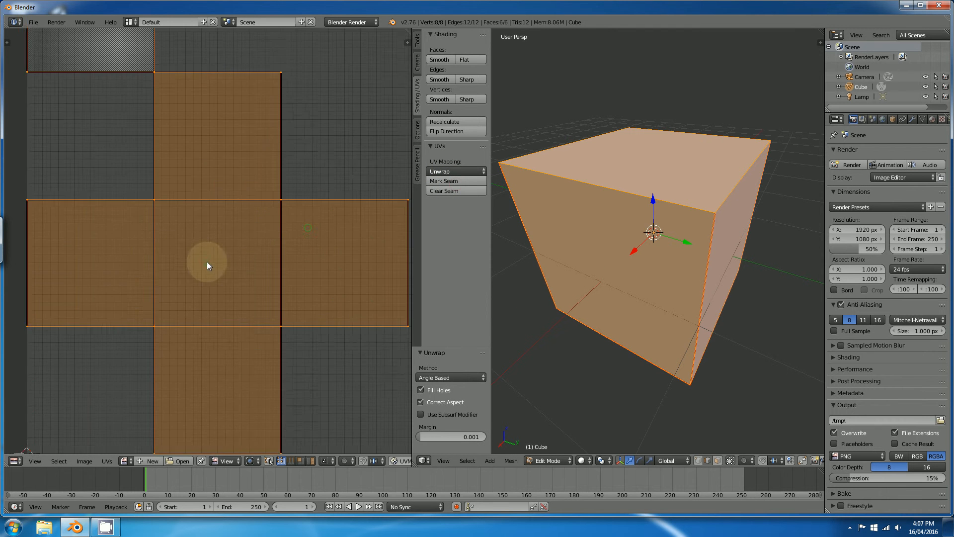
pyautogui.scroll(-4, 241, 222)
pyautogui.scroll(1, 205, 313)
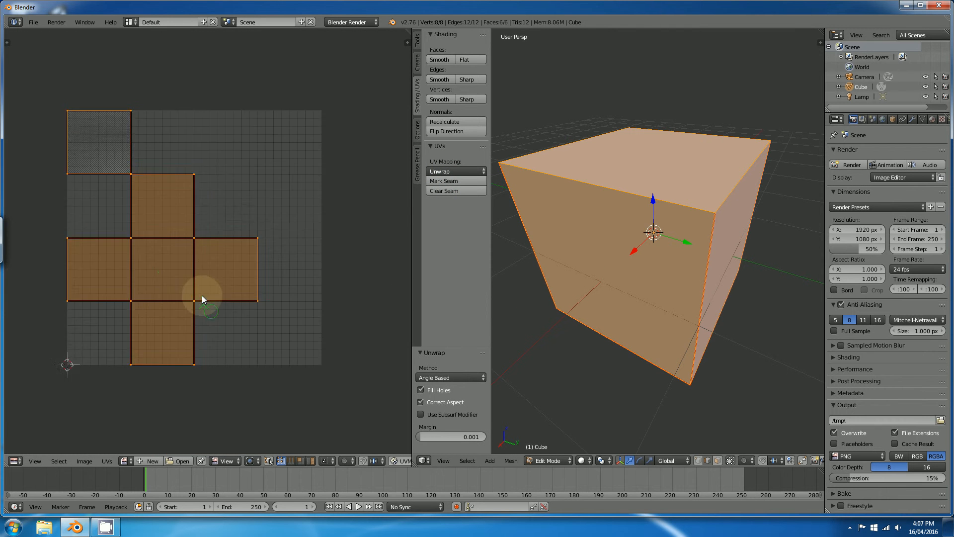
pyautogui.scroll(-1, 202, 295)
pyautogui.scroll(3, 151, 257)
pyautogui.scroll(-3, 151, 257)
pyautogui.scroll(2, 153, 256)
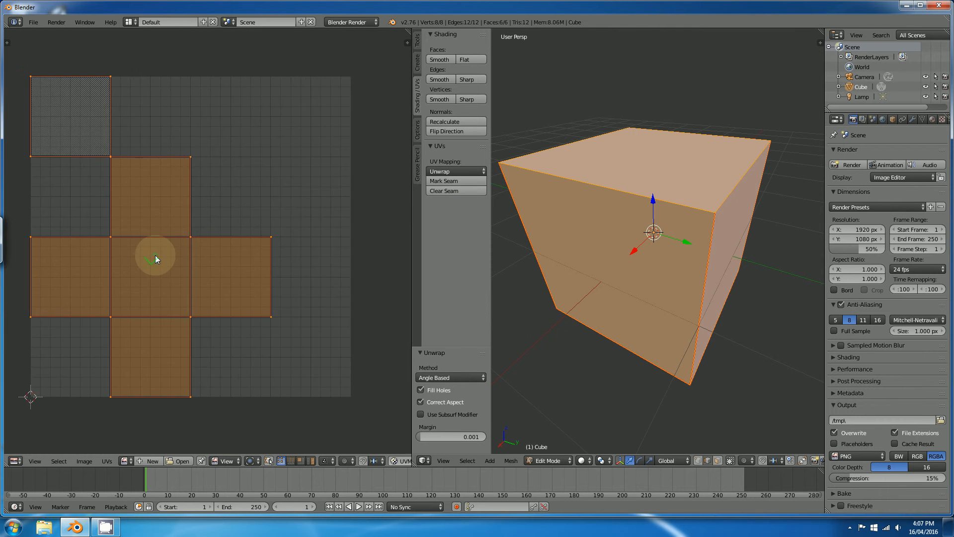
pyautogui.scroll(-1, 155, 256)
pyautogui.moveTo(607, 219); pyautogui.dragTo(694, 237, button='middle')
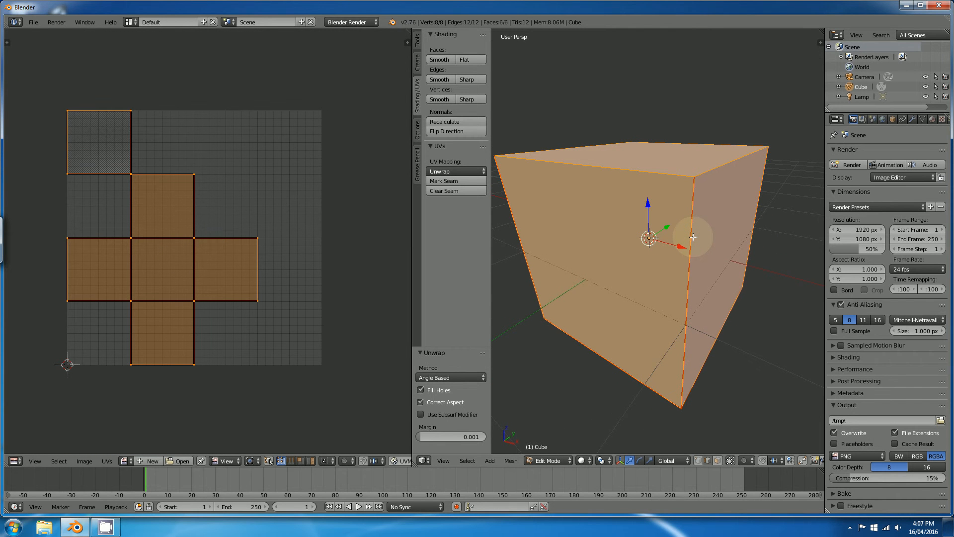
pyautogui.scroll(-3, 647, 254)
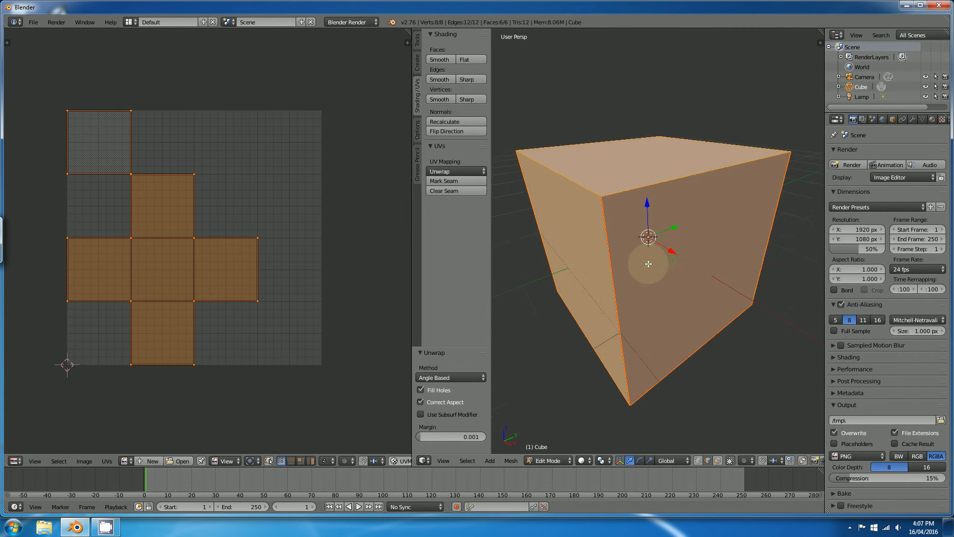
pyautogui.moveTo(664, 260); pyautogui.dragTo(633, 262, button='middle')
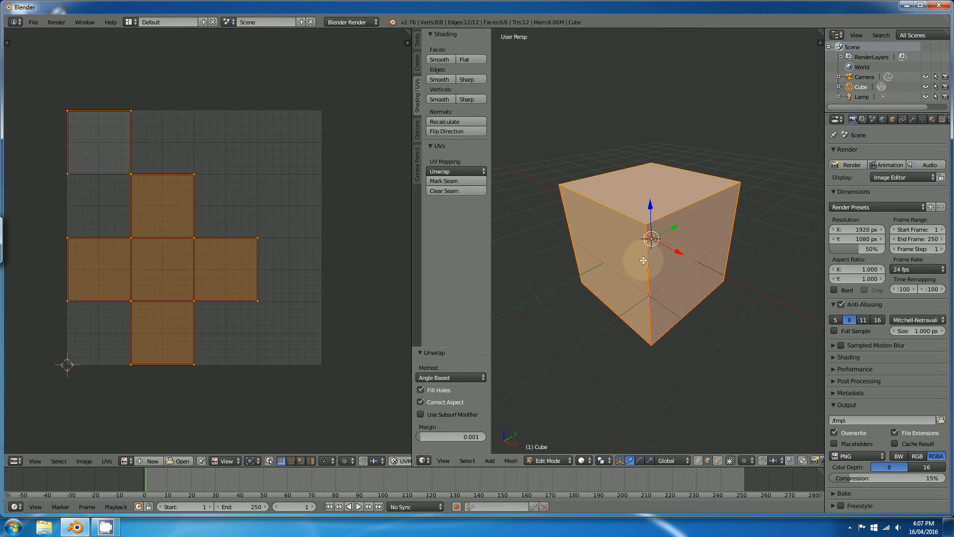
pyautogui.scroll(5, 641, 257)
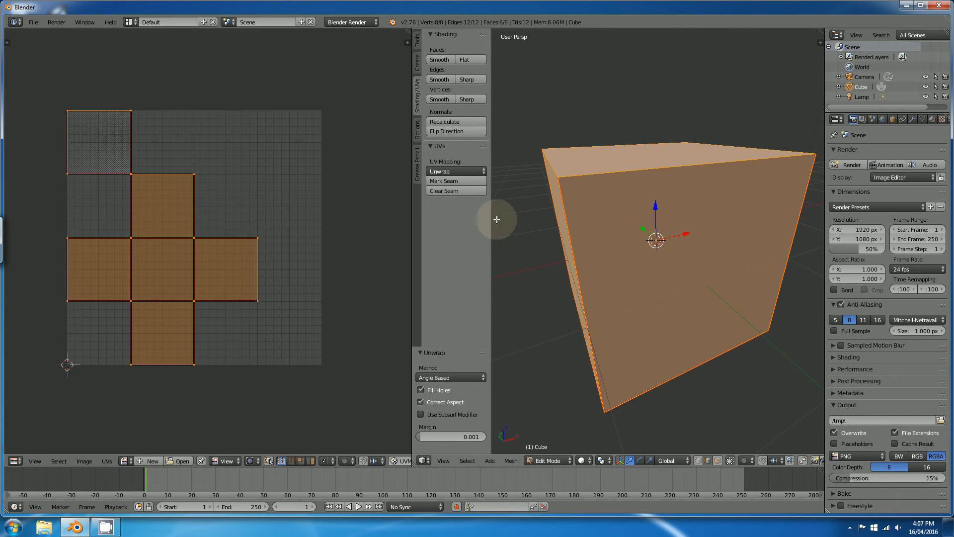
# Step: Try clearing the seams from all of the cube's edges at once
pyautogui.click(439, 192)
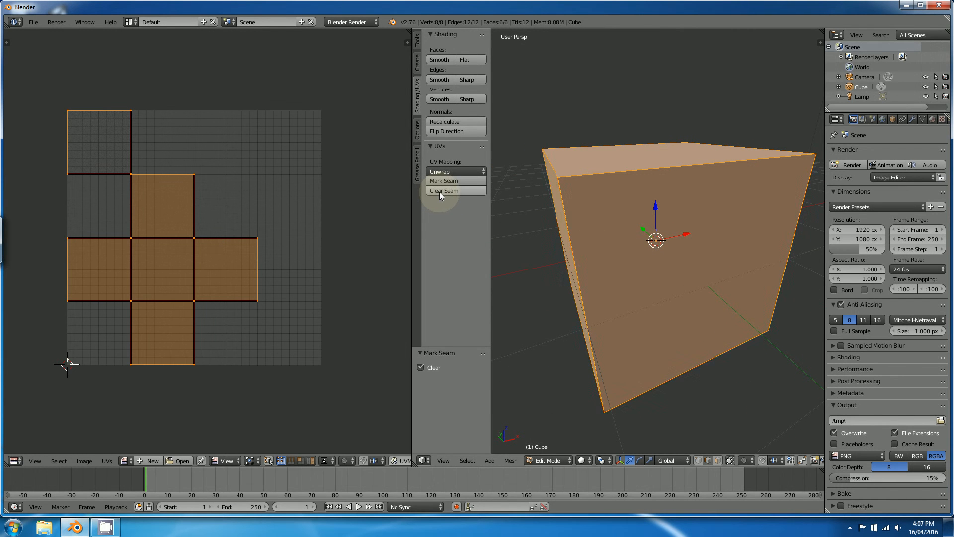
pyautogui.scroll(-4, 631, 228)
pyautogui.moveTo(618, 235); pyautogui.dragTo(675, 230, button='middle')
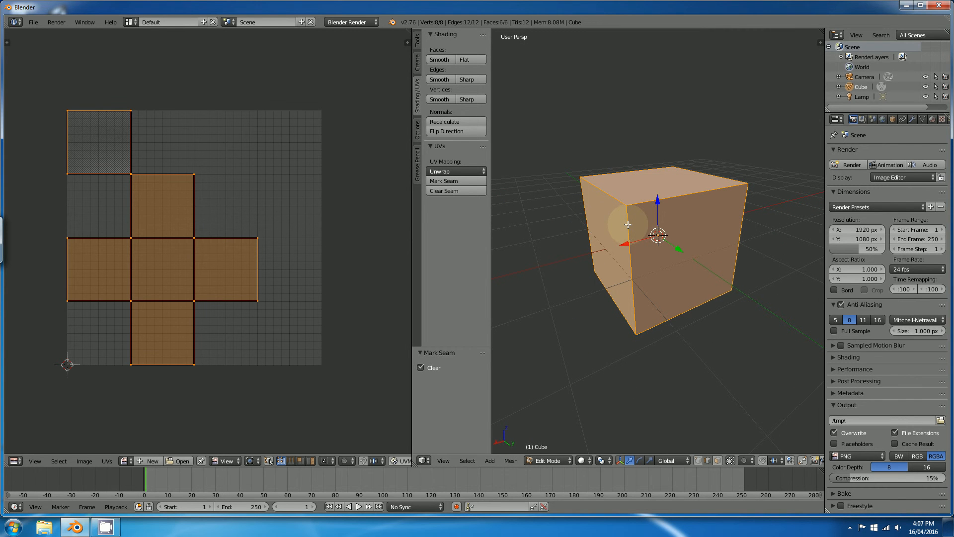
# Step: Clear the seam from only one vertical edge of the cube and leave all geometry deselected
pyautogui.scroll(2, 603, 221)
pyautogui.click(603, 221)
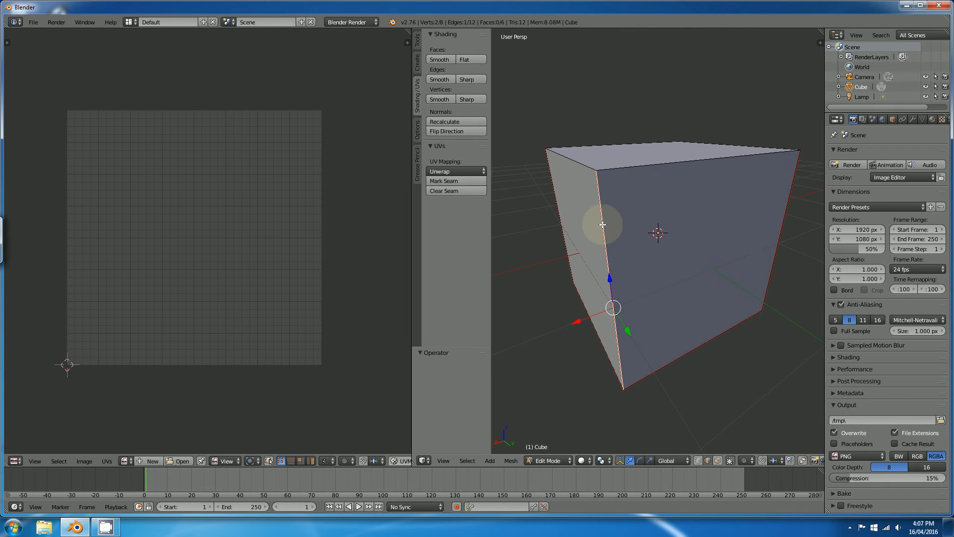
pyautogui.click(463, 190)
pyautogui.moveTo(547, 209); pyautogui.dragTo(650, 227, button='middle')
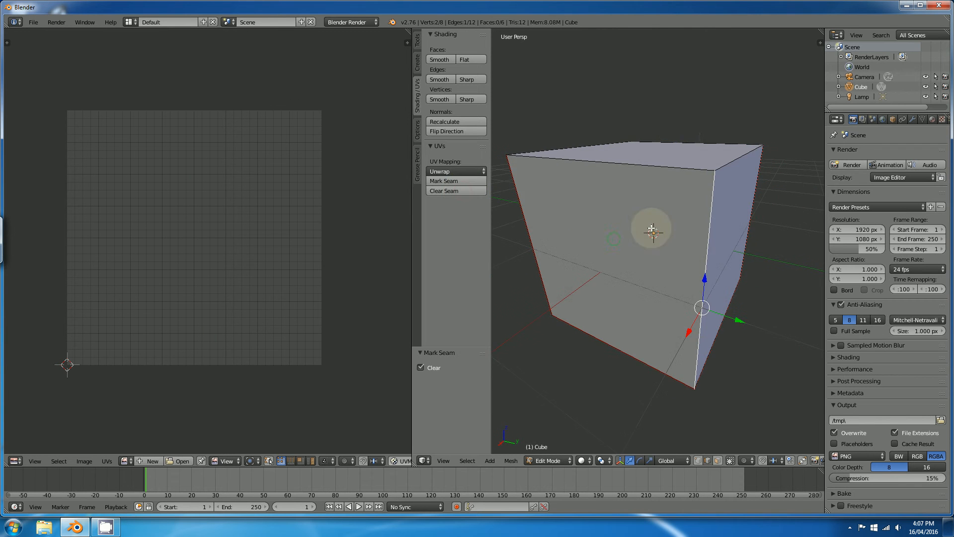
pyautogui.moveTo(732, 148); pyautogui.dragTo(675, 243, button='middle')
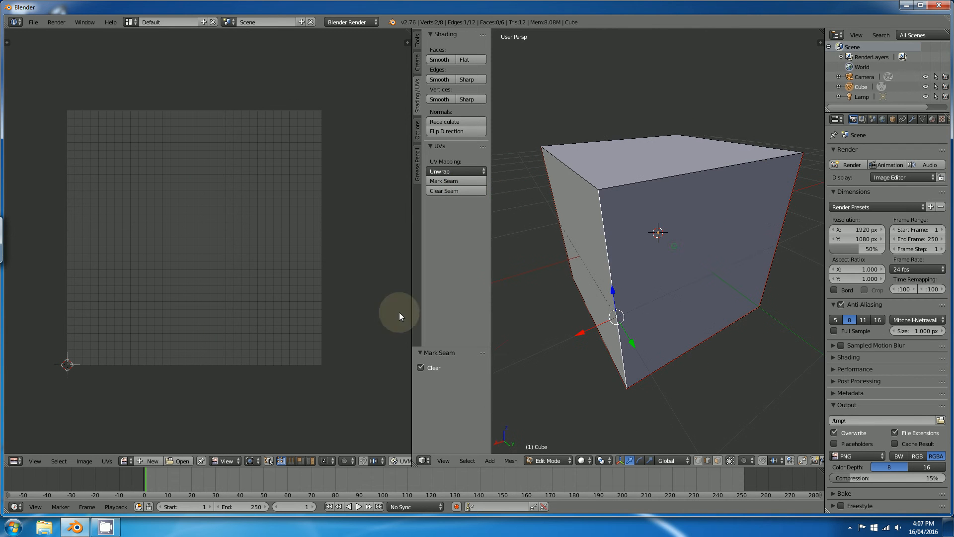
pyautogui.press('a')
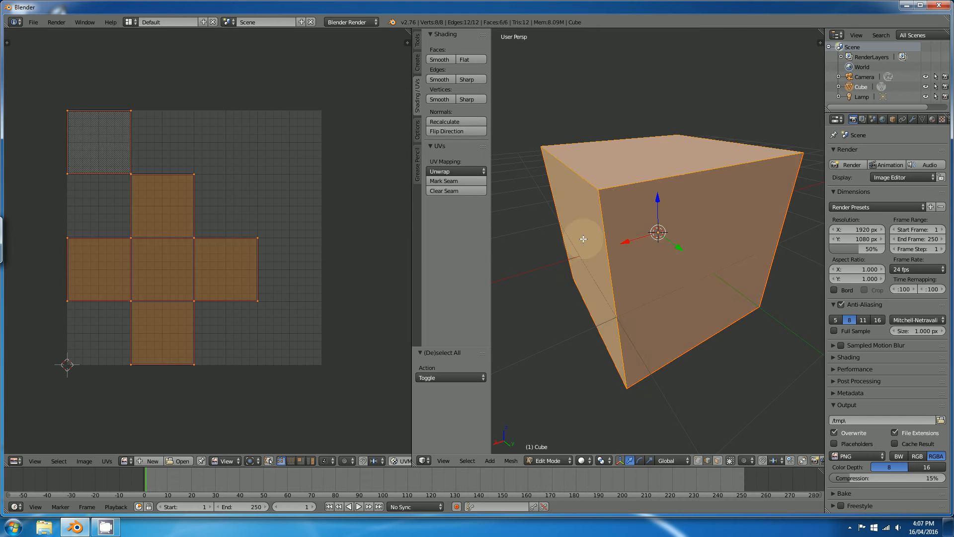
pyautogui.press('a')
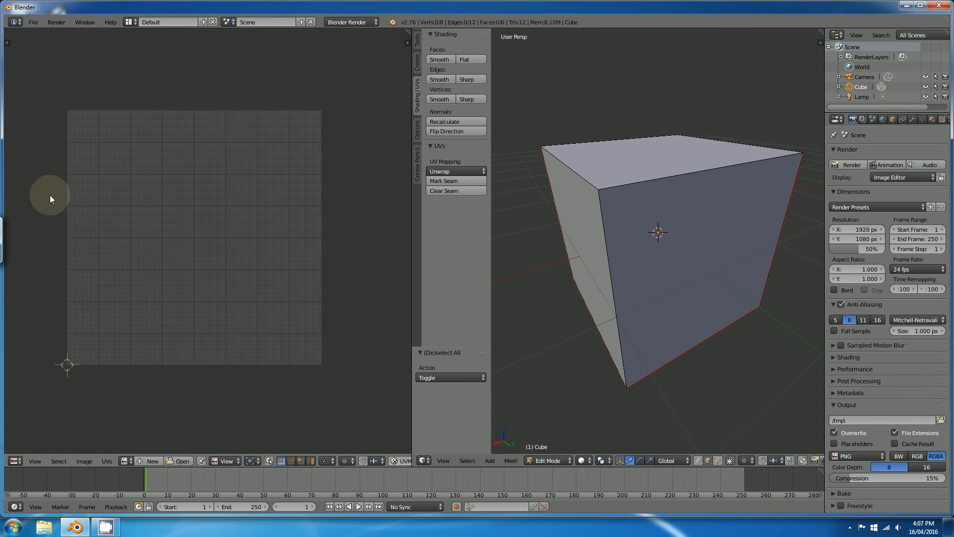
# Step: Select all of the cube's geometry and look over its complete UV layout
pyautogui.press('a')
pyautogui.press('a')
pyautogui.press('a')
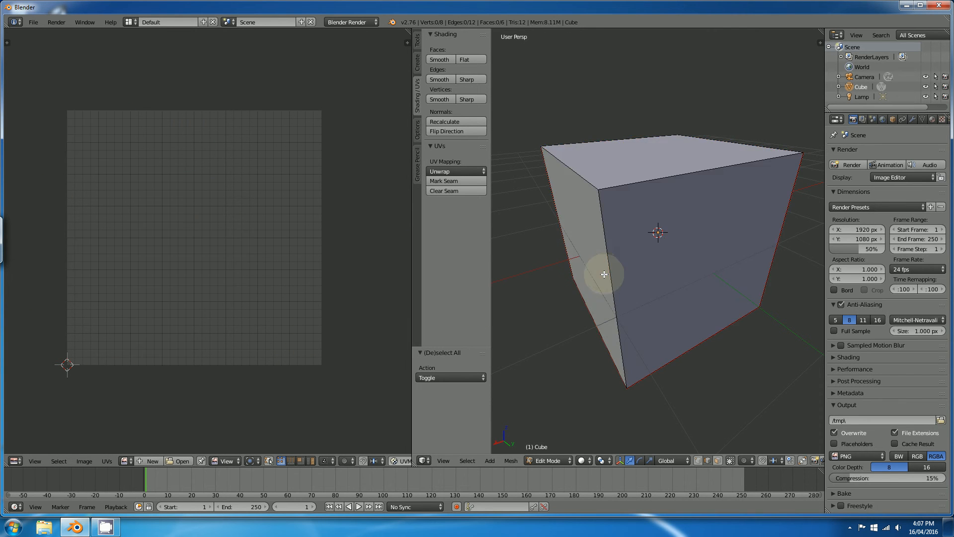
pyautogui.scroll(3, 772, 267)
pyautogui.moveTo(772, 267); pyautogui.dragTo(642, 268, button='middle')
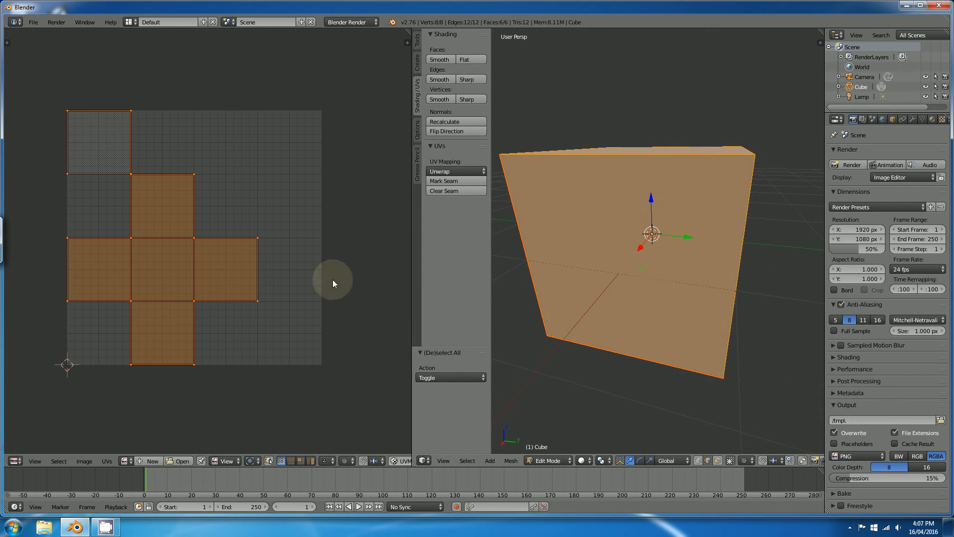
pyautogui.moveTo(268, 266); pyautogui.dragTo(302, 252, button='middle')
pyautogui.moveTo(213, 214); pyautogui.dragTo(196, 236, button='middle')
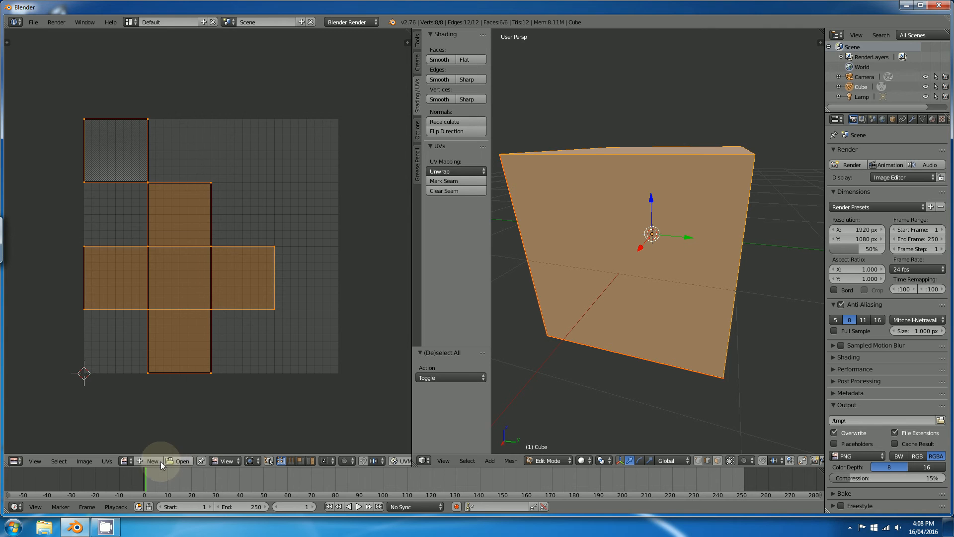
# Step: Create a blank black 1024 × 1024 px image without alpha behind the UV layout
pyautogui.click(144, 462)
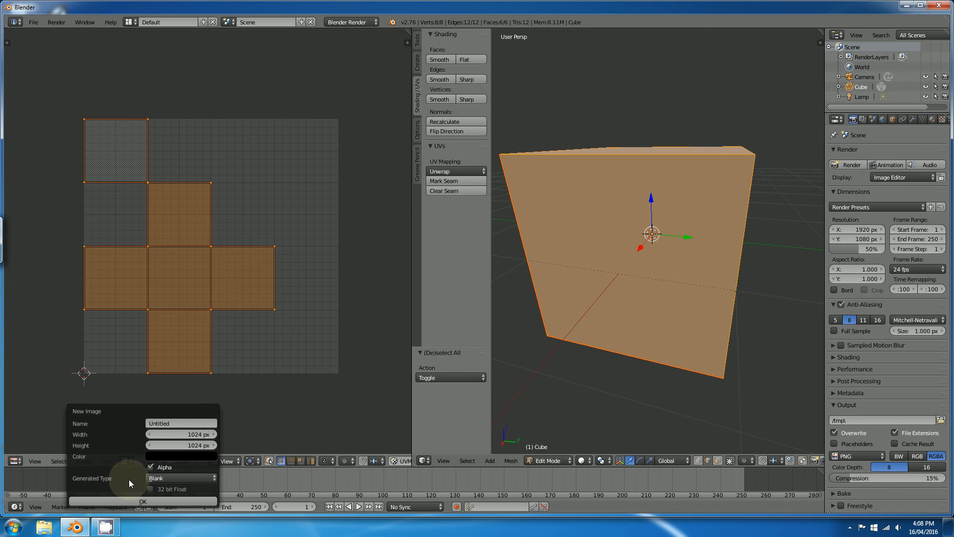
pyautogui.click(151, 466)
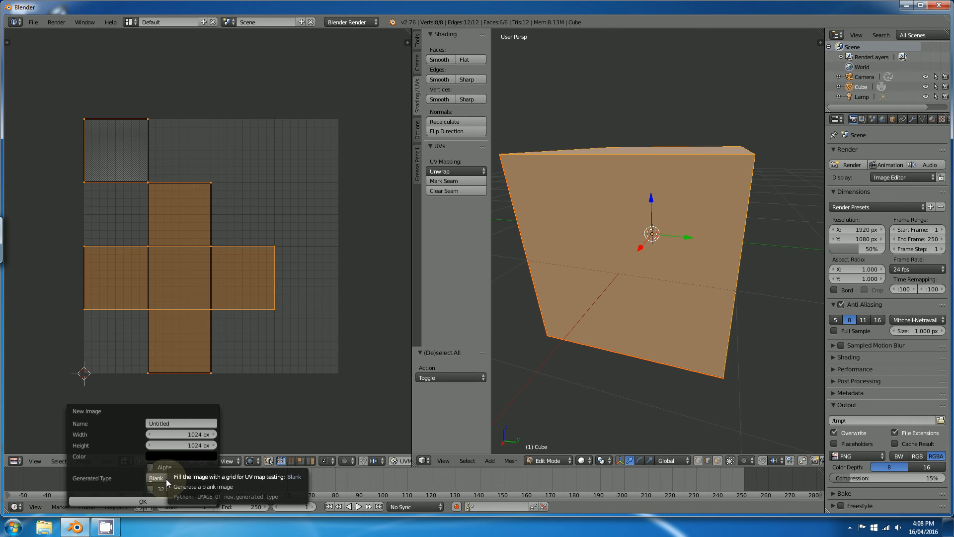
pyautogui.click(133, 502)
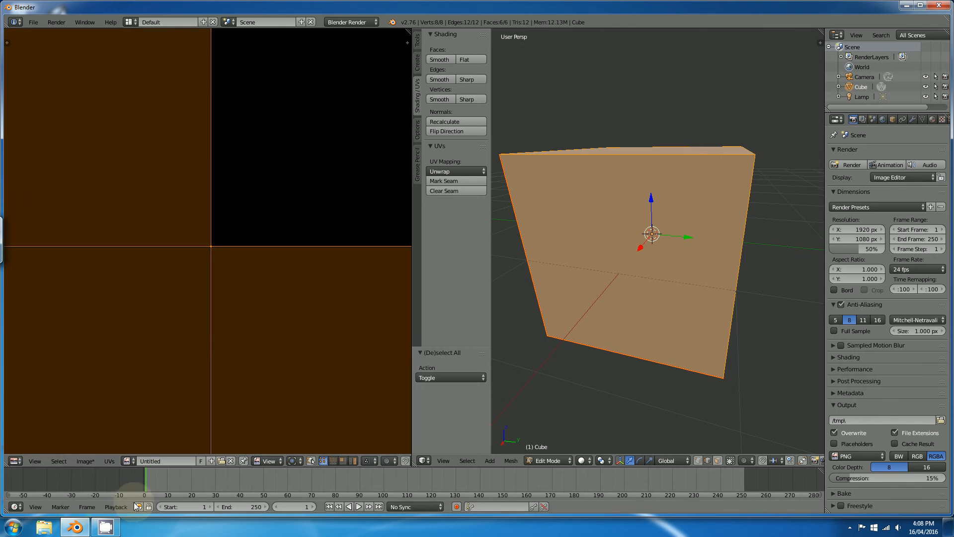
pyautogui.scroll(-4, 194, 336)
pyautogui.scroll(1, 263, 282)
pyautogui.moveTo(264, 282); pyautogui.dragTo(255, 301, button='middle')
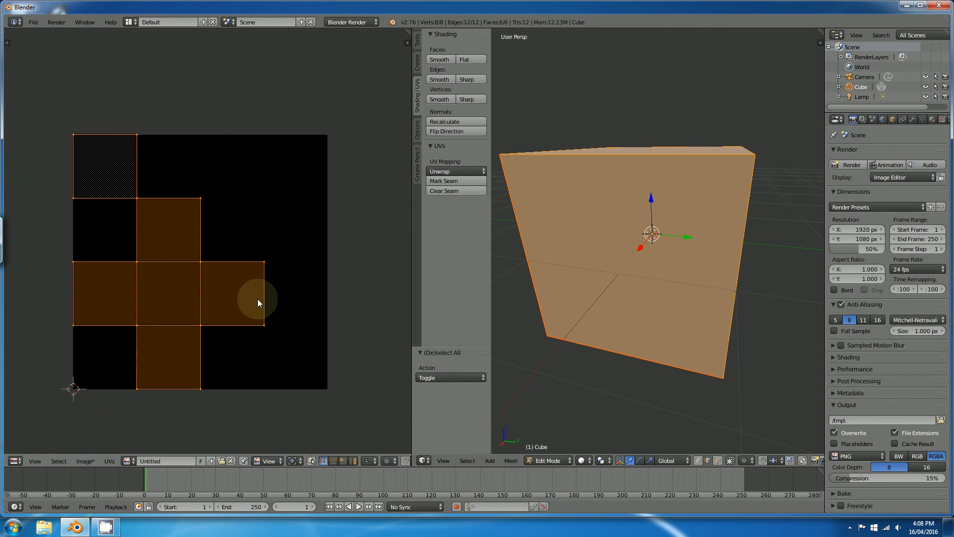
# Step: Export the UV layout to the Desktop as a PNG image named UV
pyautogui.click(86, 461)
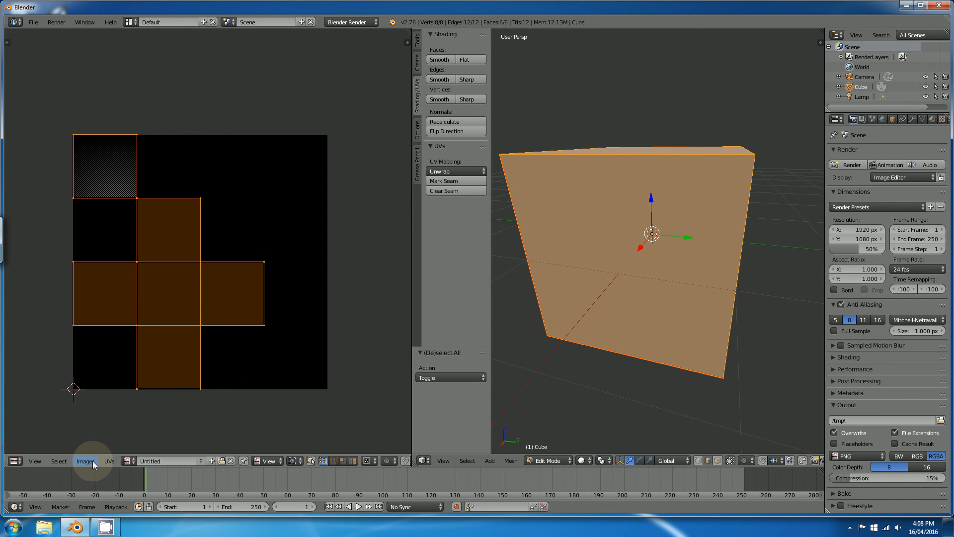
pyautogui.click(109, 461)
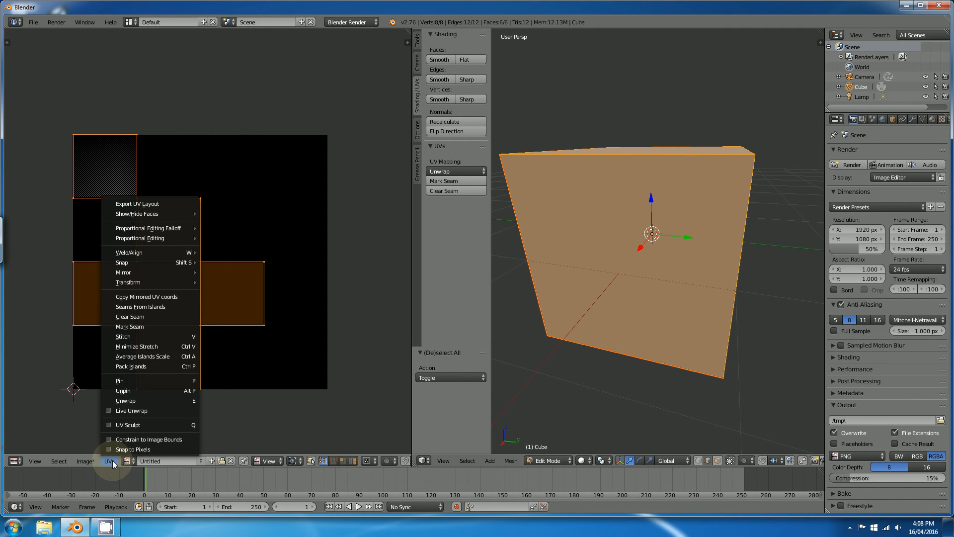
pyautogui.click(140, 204)
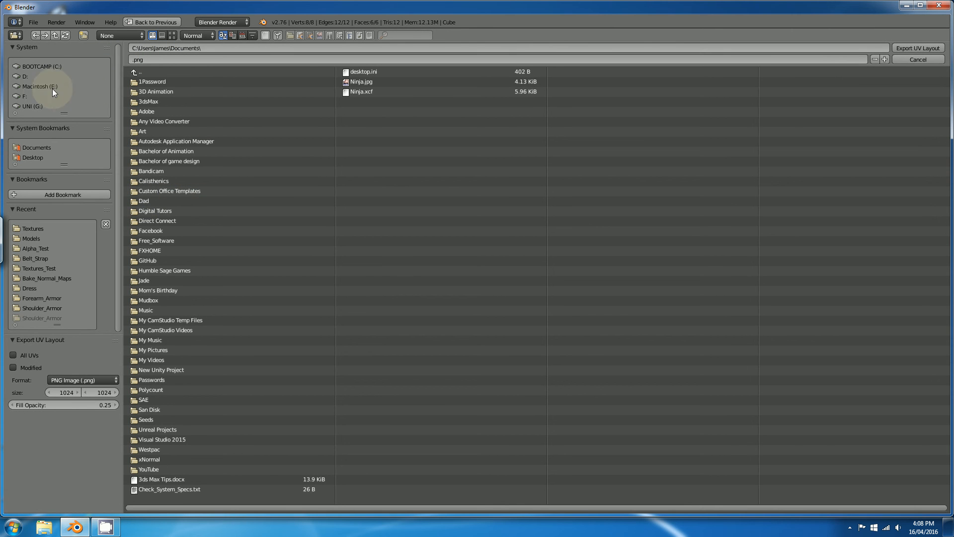
pyautogui.click(37, 157)
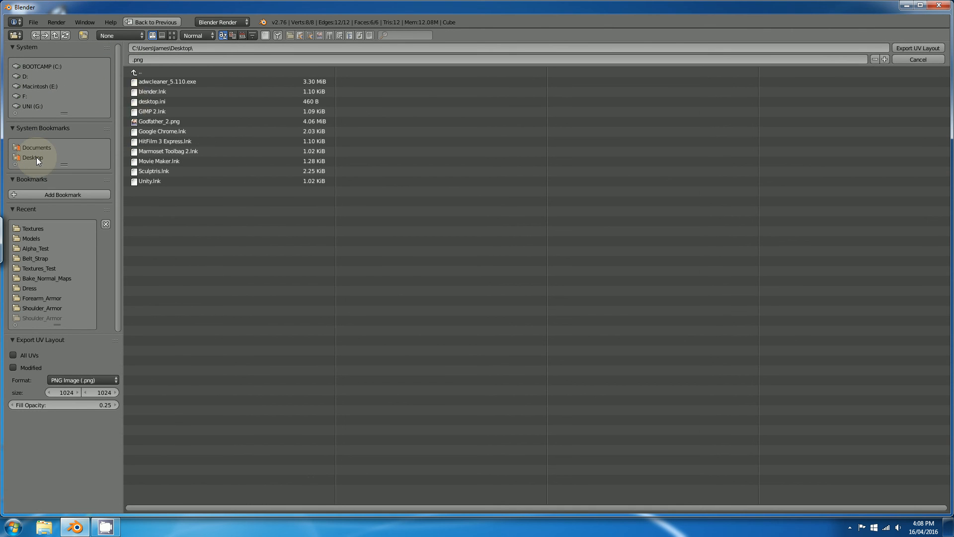
pyautogui.click(144, 59)
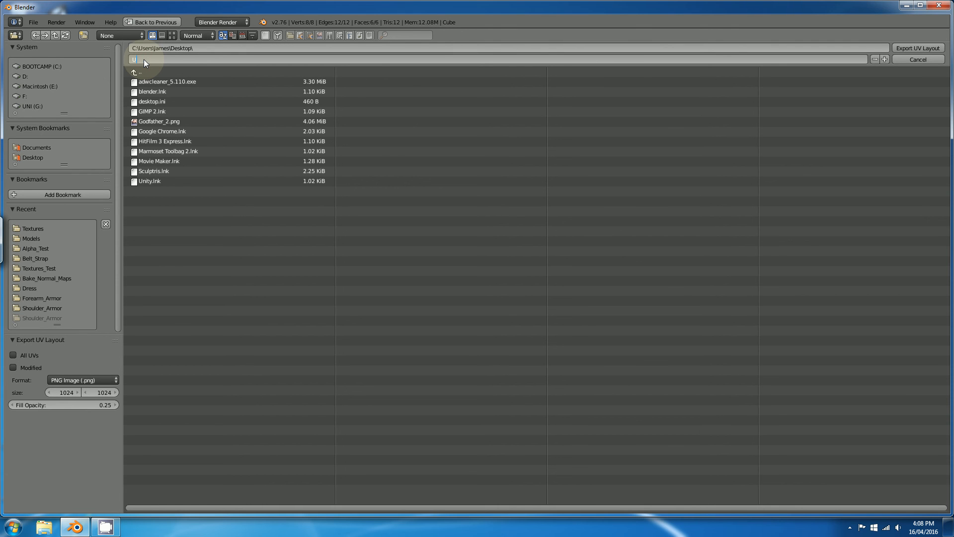
pyautogui.write('UV')
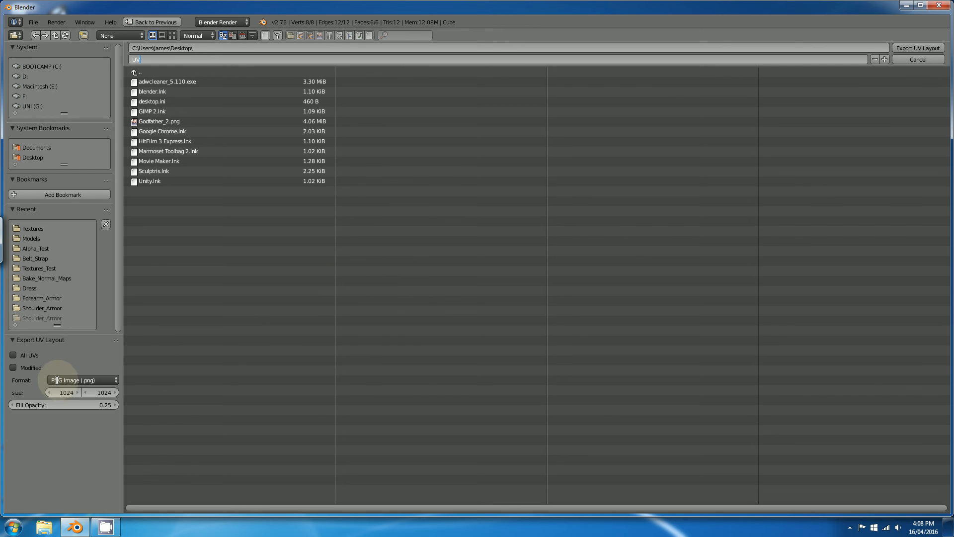
pyautogui.press('Return')
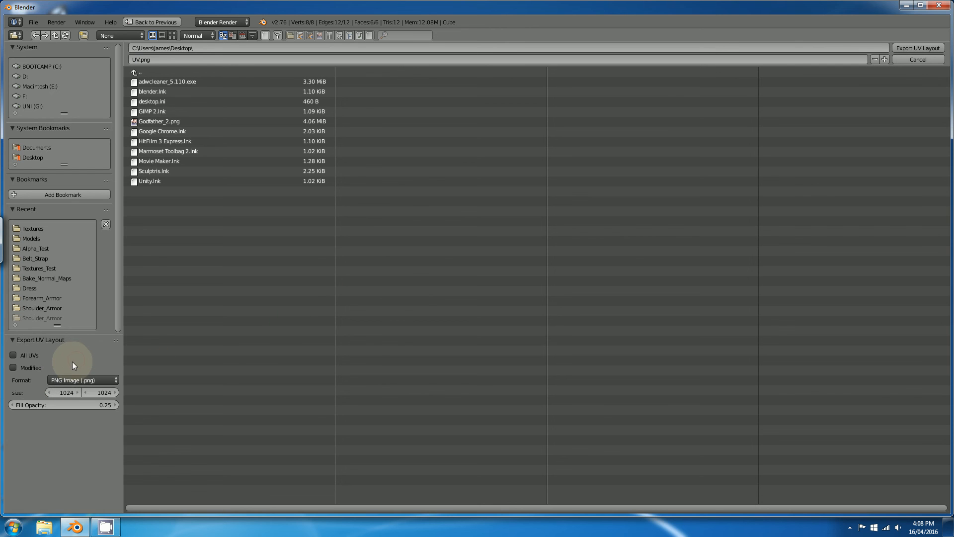
pyautogui.click(113, 379)
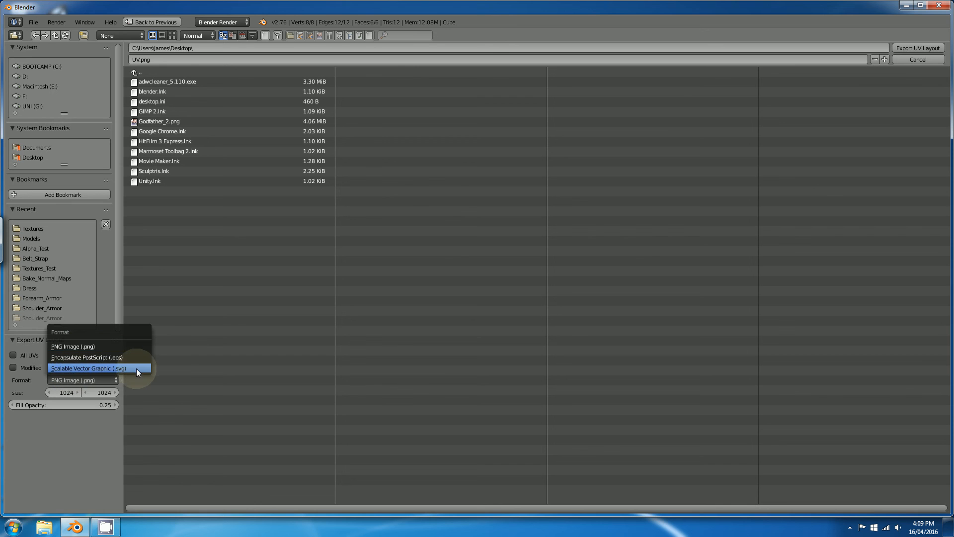
pyautogui.click(82, 346)
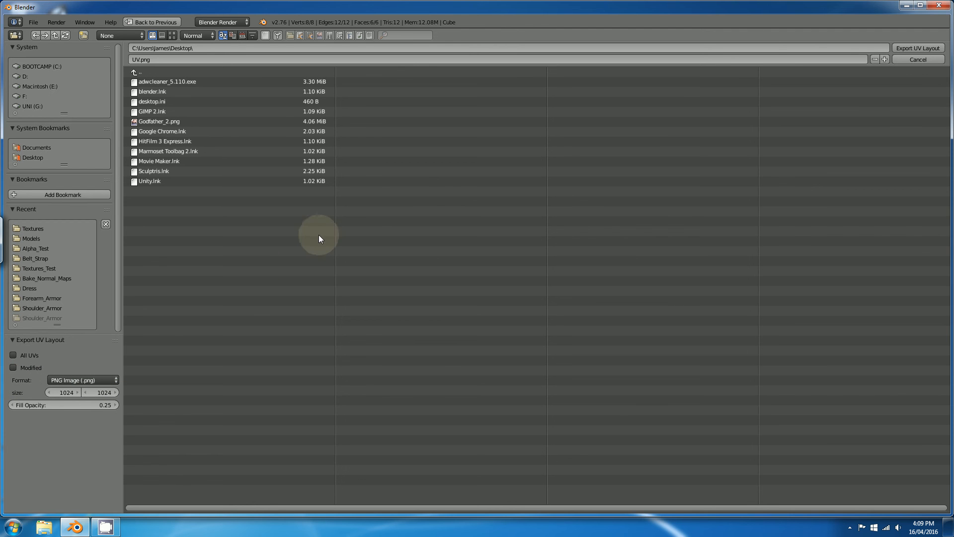
pyautogui.click(926, 48)
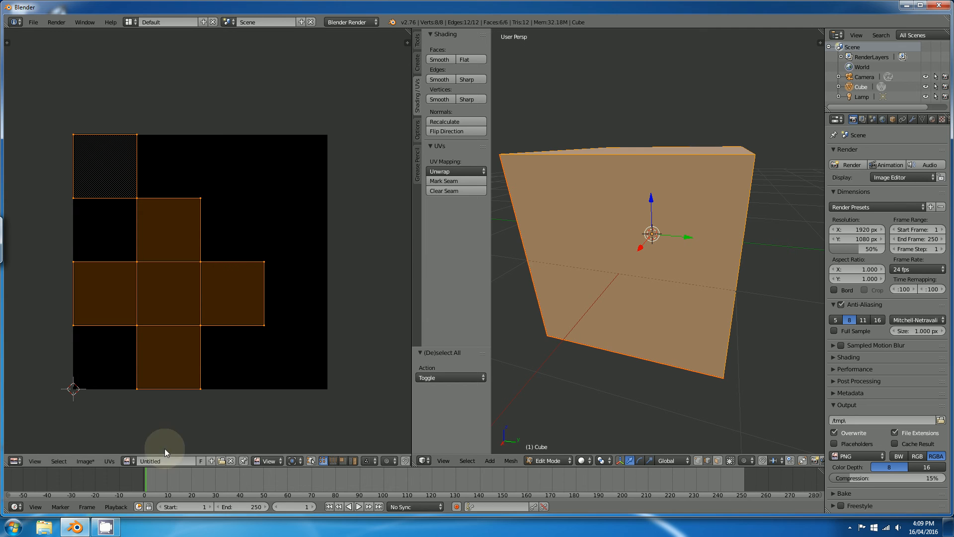
# Step: Switch to Windows Explorer, view the exported UV image on the Desktop, and return to Blender
pyautogui.click(46, 528)
pyautogui.click(182, 146)
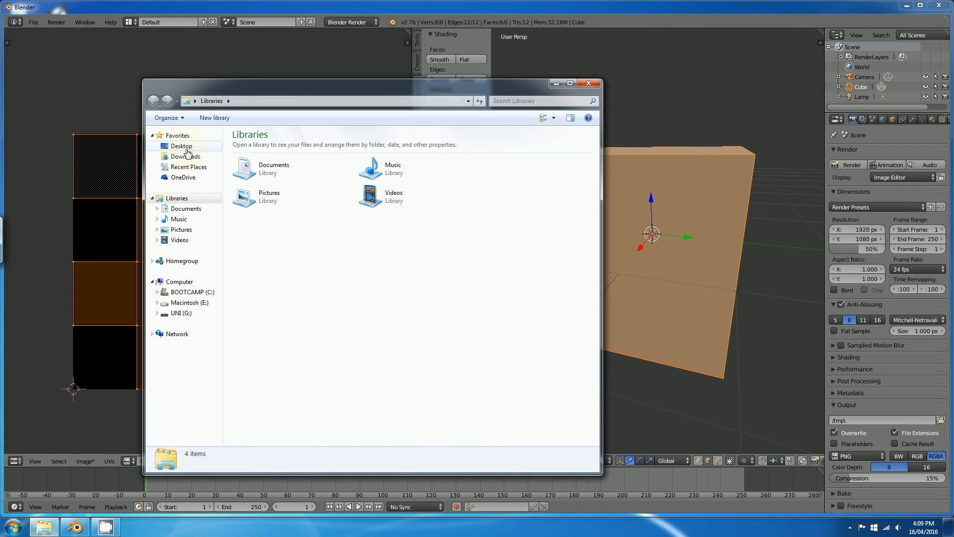
pyautogui.doubleClick(272, 420)
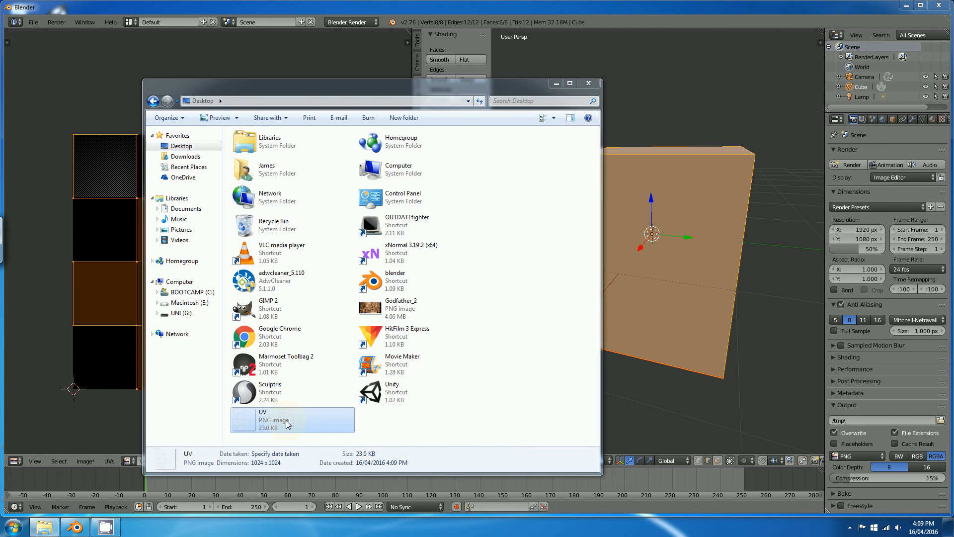
pyautogui.click(940, 5)
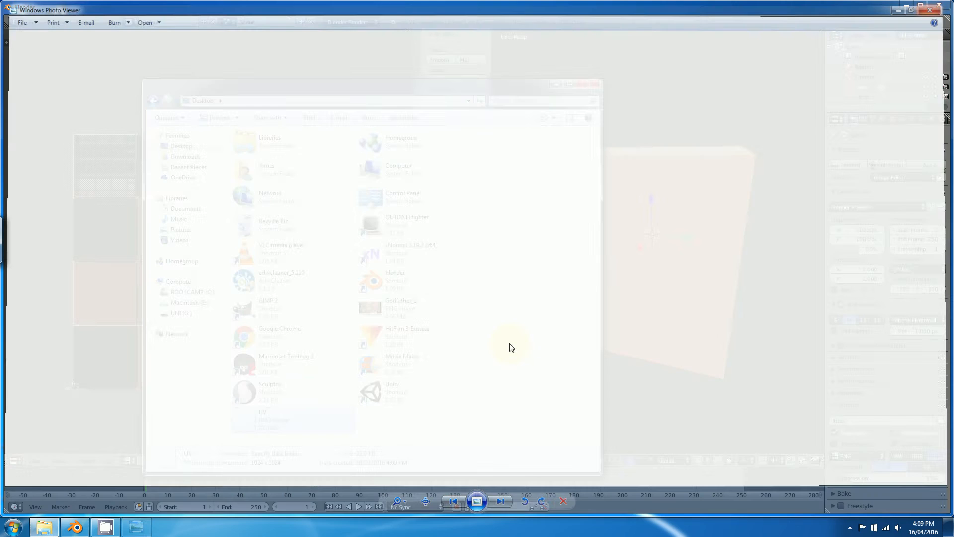
pyautogui.click(556, 83)
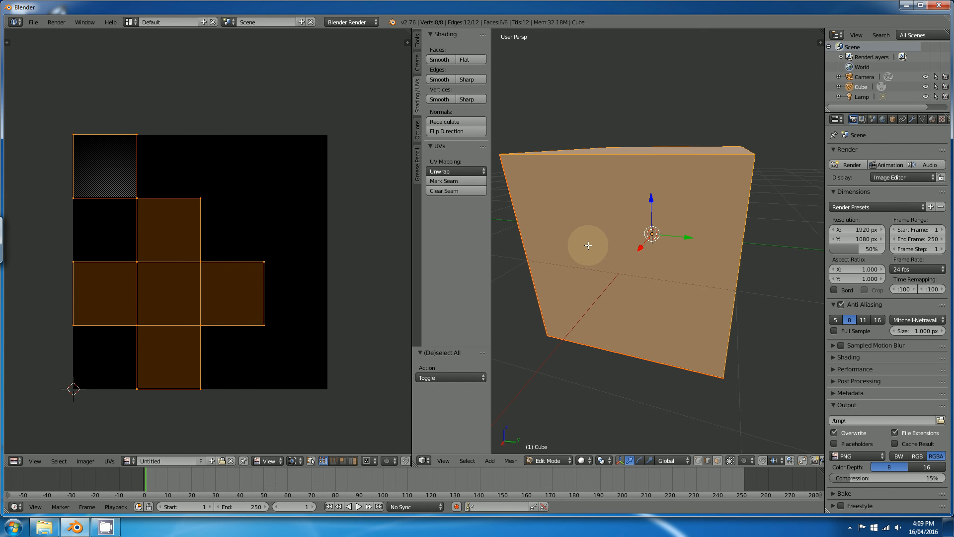